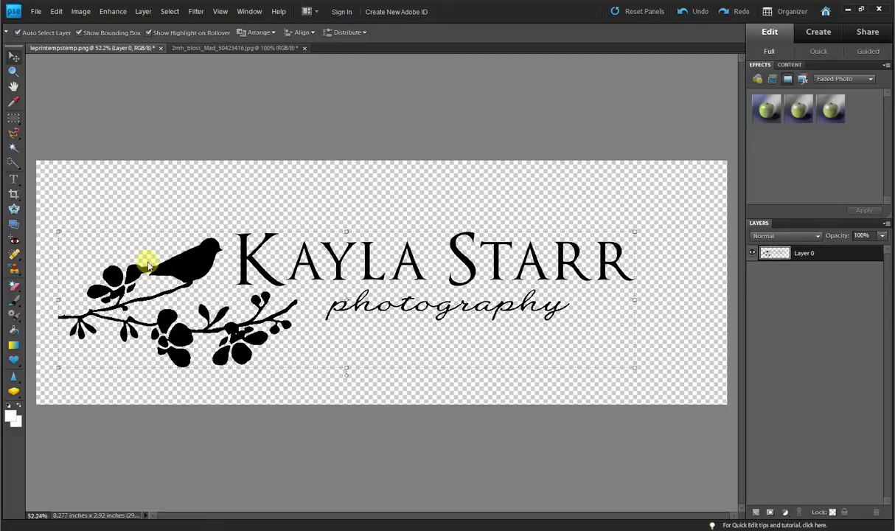
Define the Kayla Starr logo as a new brush named 'Watermark' via Edit > Define Brush
click(57, 13)
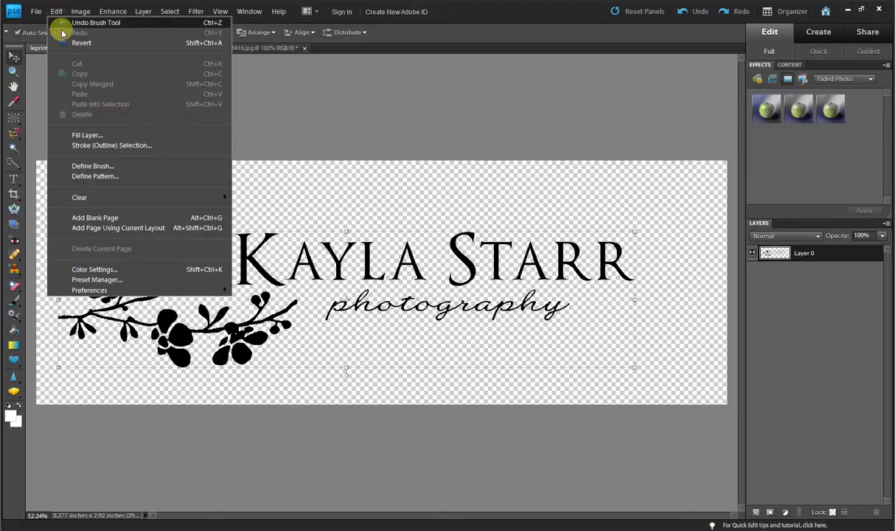
click(120, 168)
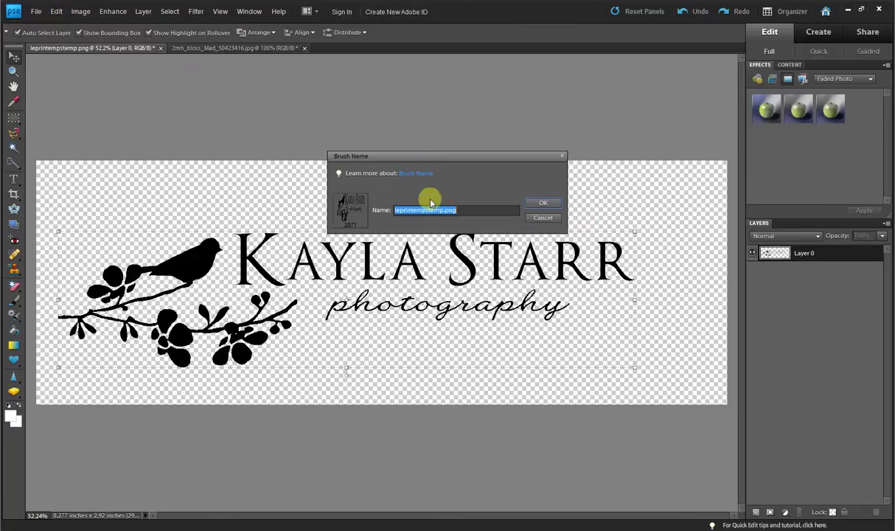
text(Watermark)
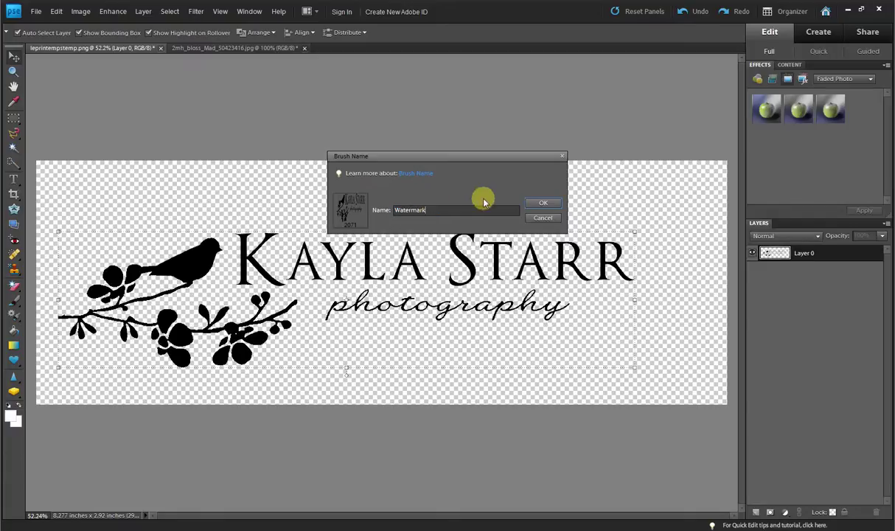
click(539, 204)
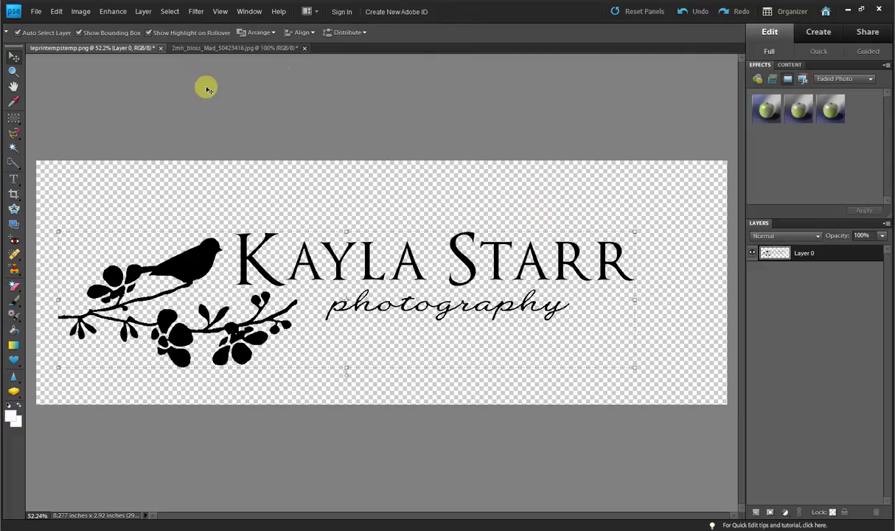
Switch to the 2mh_bloss photo, select the Brush tool and set the foreground colour to white (ffffff)
click(225, 48)
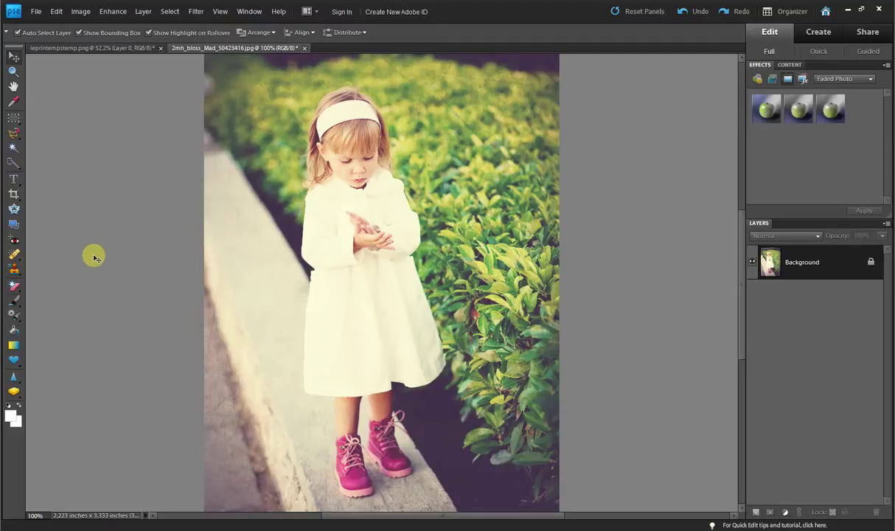
key(b)
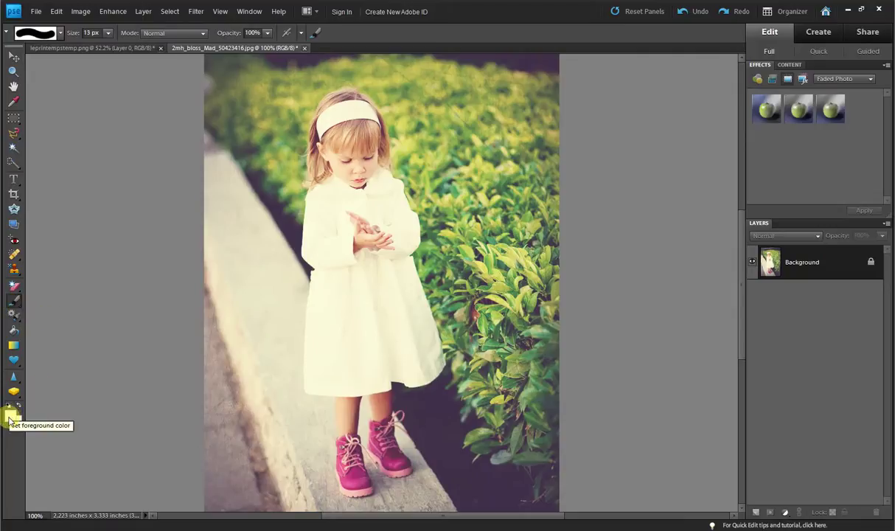
click(9, 418)
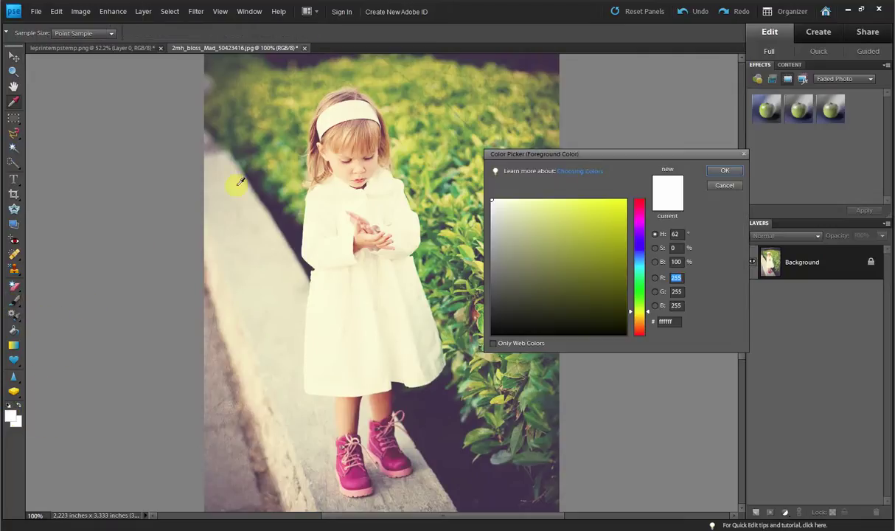
click(345, 124)
click(396, 87)
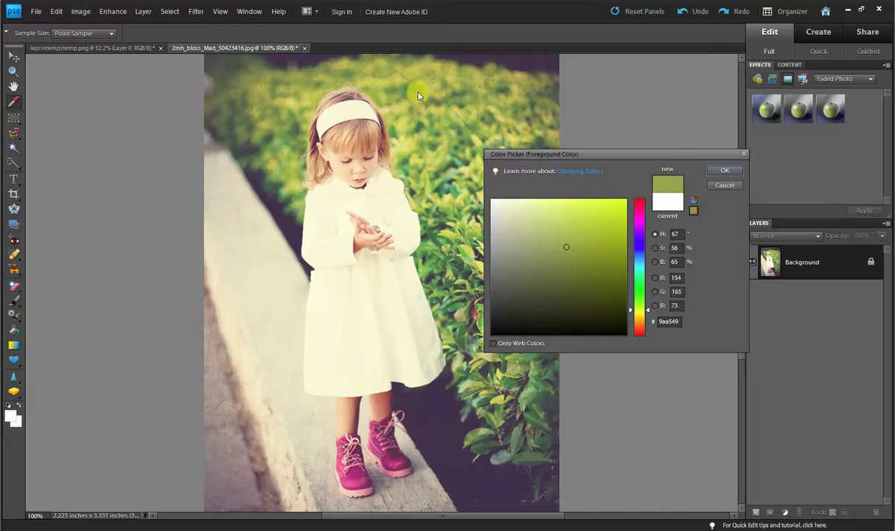
click(334, 449)
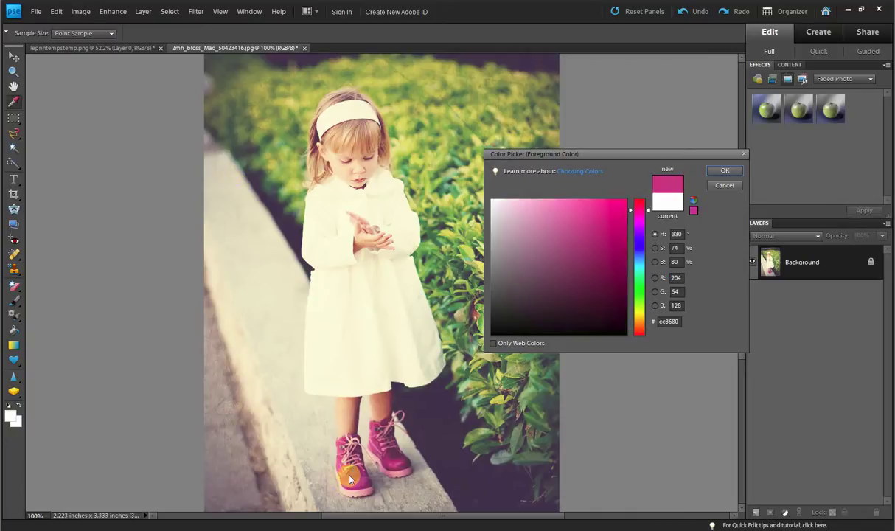
click(493, 206)
click(492, 201)
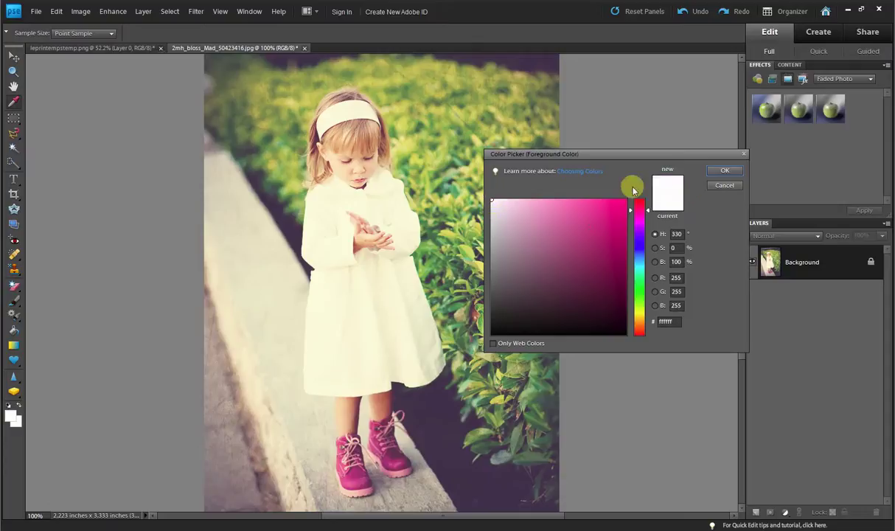
click(722, 172)
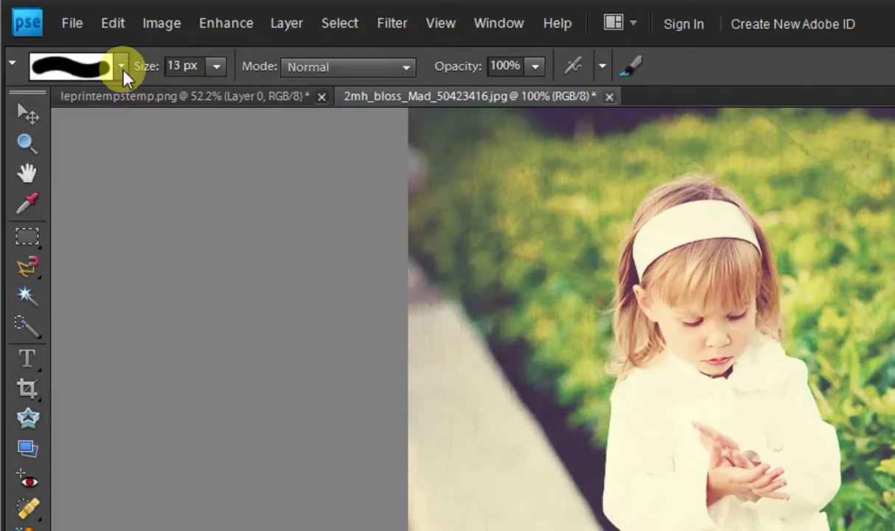
Select the 2071 Watermark brush from the end of the brush preset list
click(121, 68)
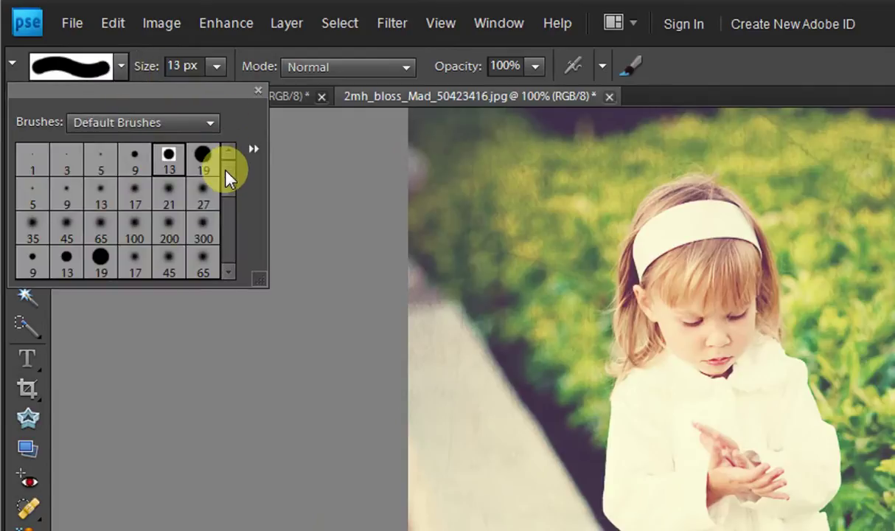
drag(228, 177, 233, 279)
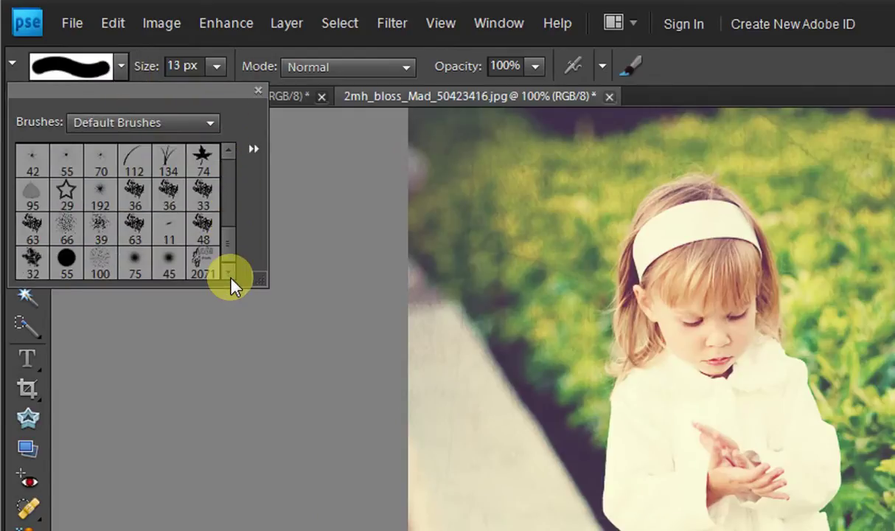
double_click(199, 268)
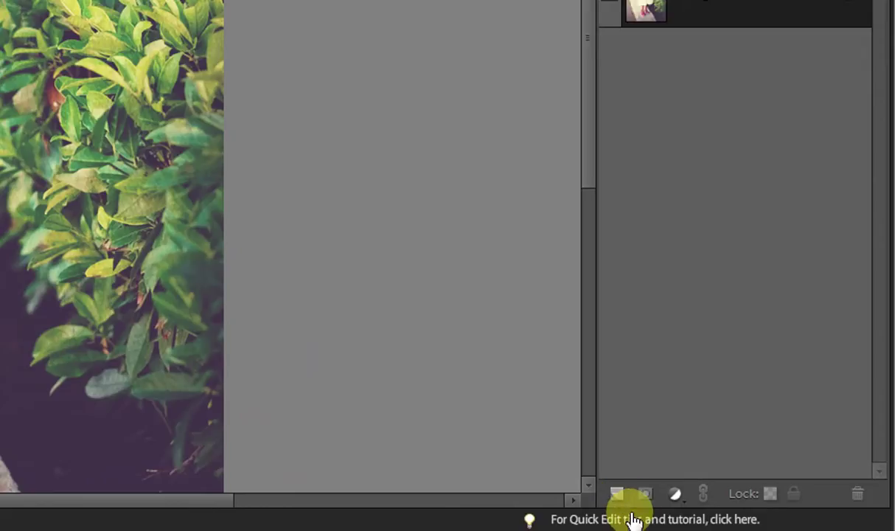
Add a new empty Layer 1, size the brush to 300 px and stamp one white logo on the top hedge
click(614, 504)
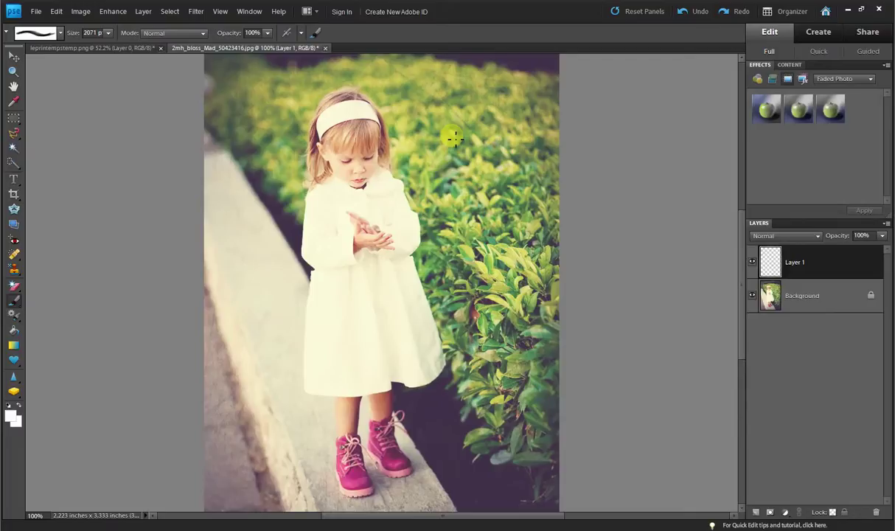
key(bracketright)
key(bracketright)
key(bracketright)
key(bracketright)
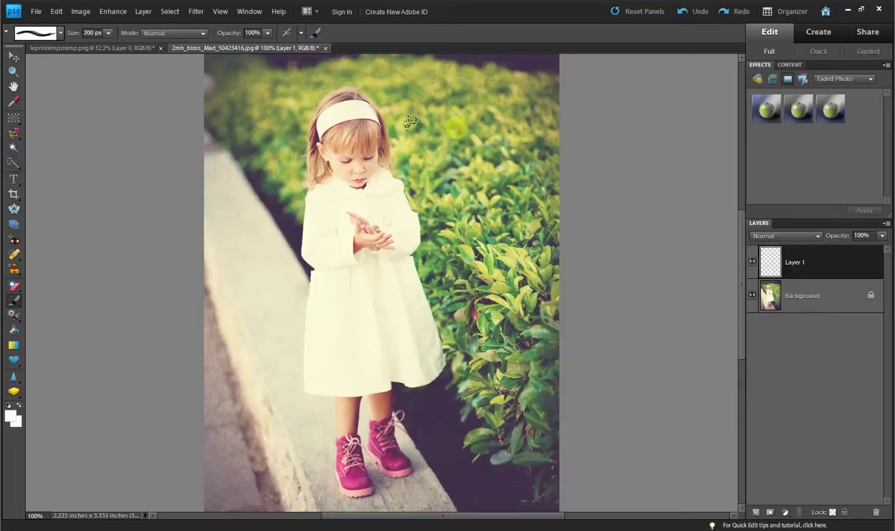
key(bracketright)
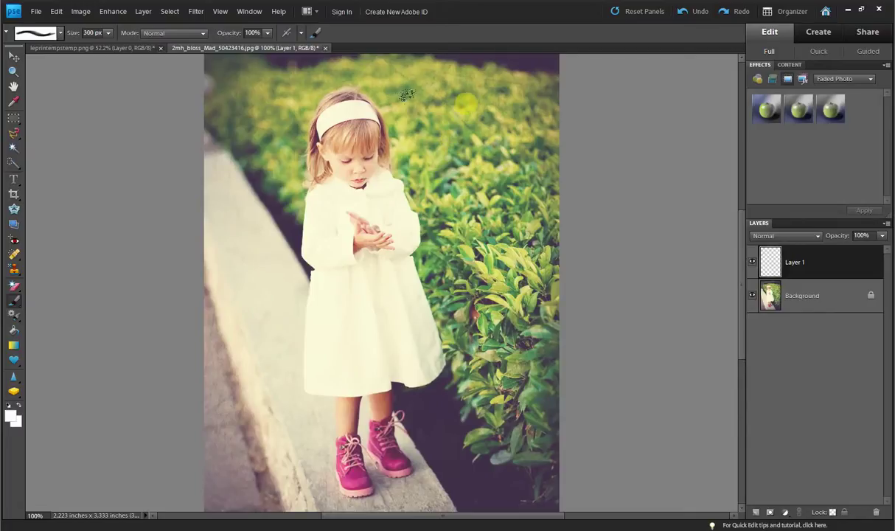
key(bracketright)
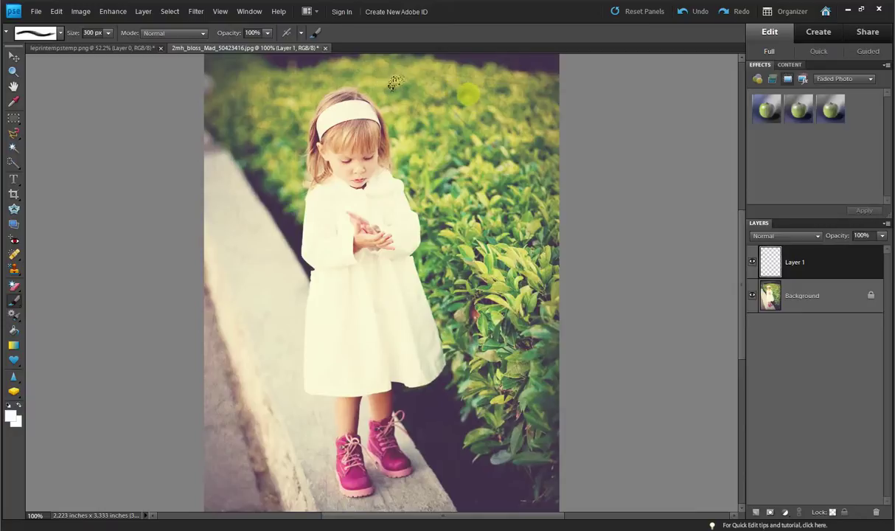
click(469, 92)
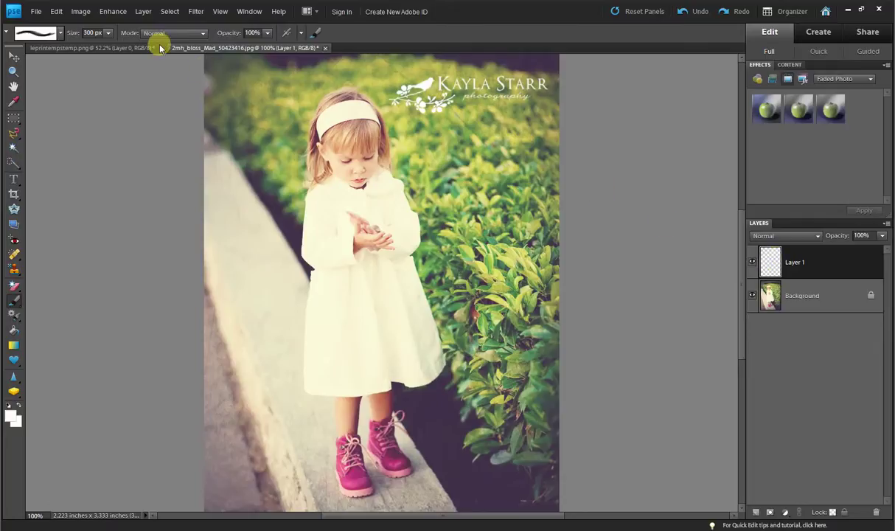
click(107, 12)
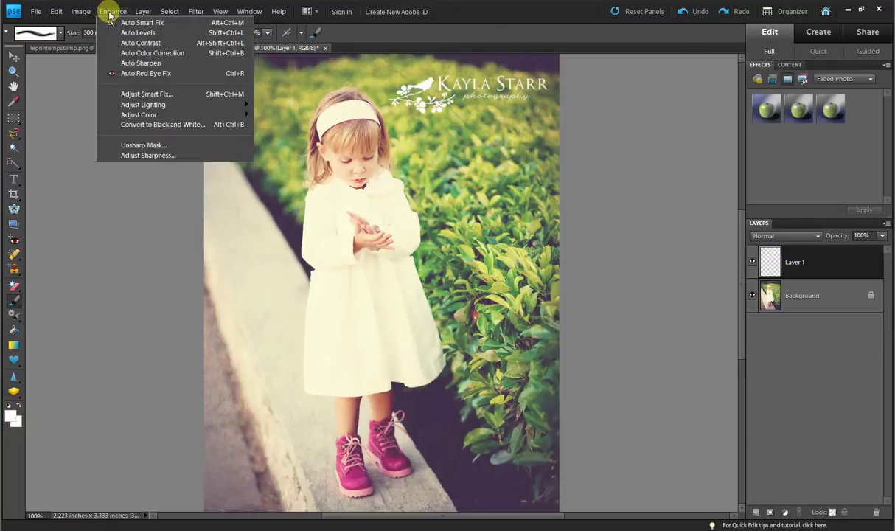
click(144, 63)
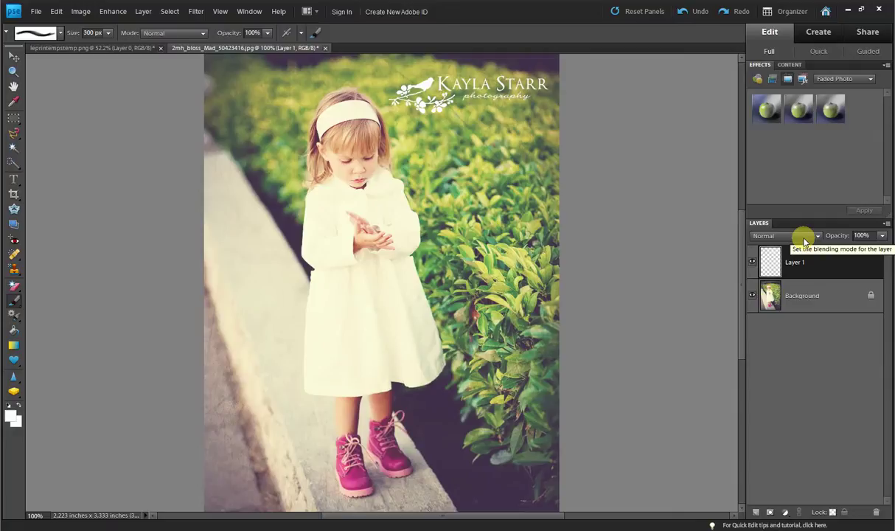
click(881, 236)
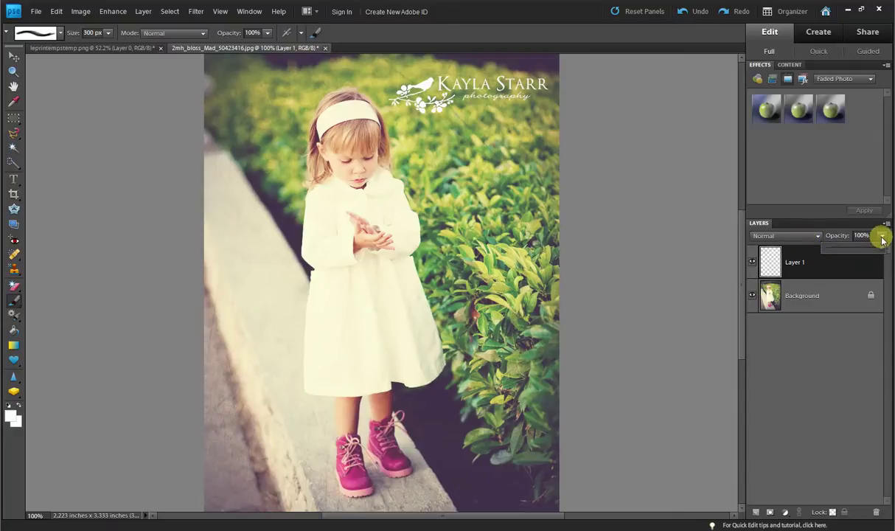
mouse_move(883, 251)
mouse_down()
mouse_move(855, 253)
mouse_move(885, 254)
mouse_up()
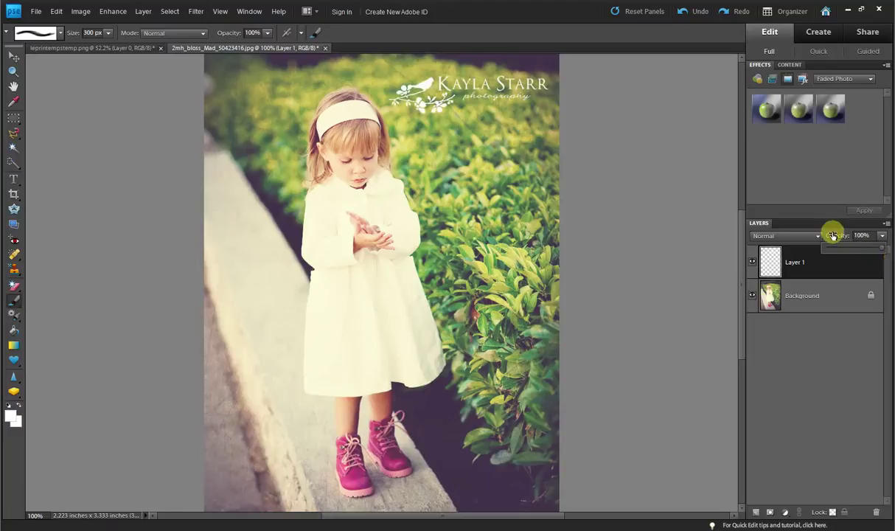
click(832, 236)
click(816, 237)
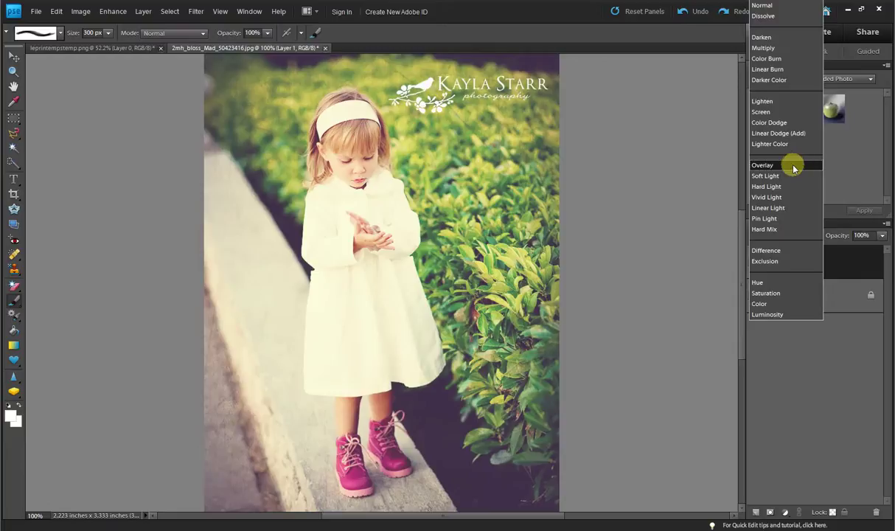
click(767, 169)
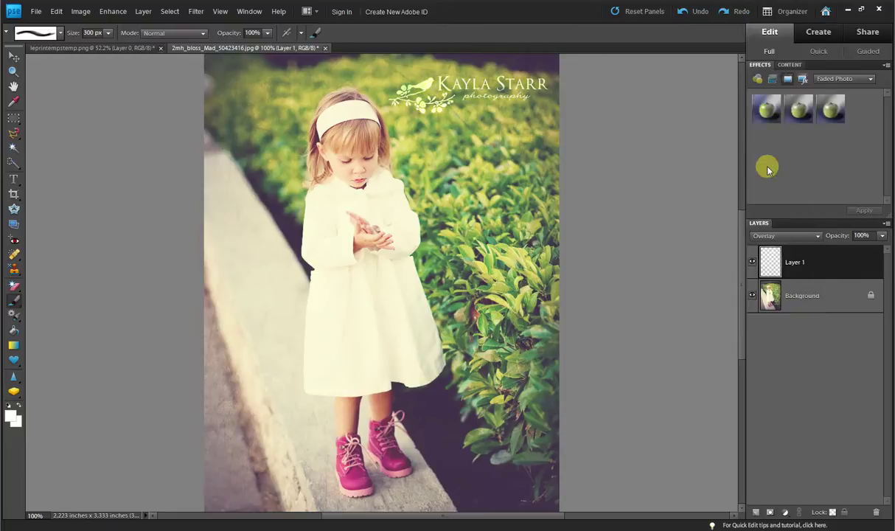
click(792, 240)
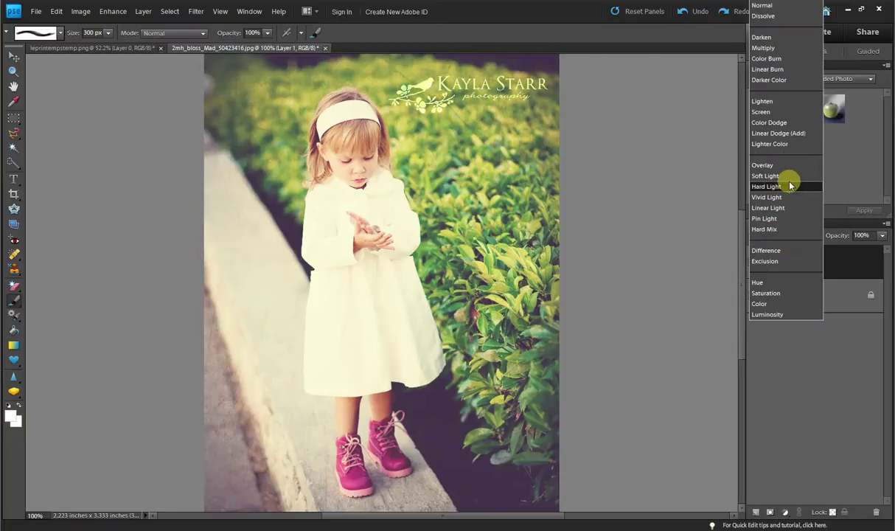
click(788, 177)
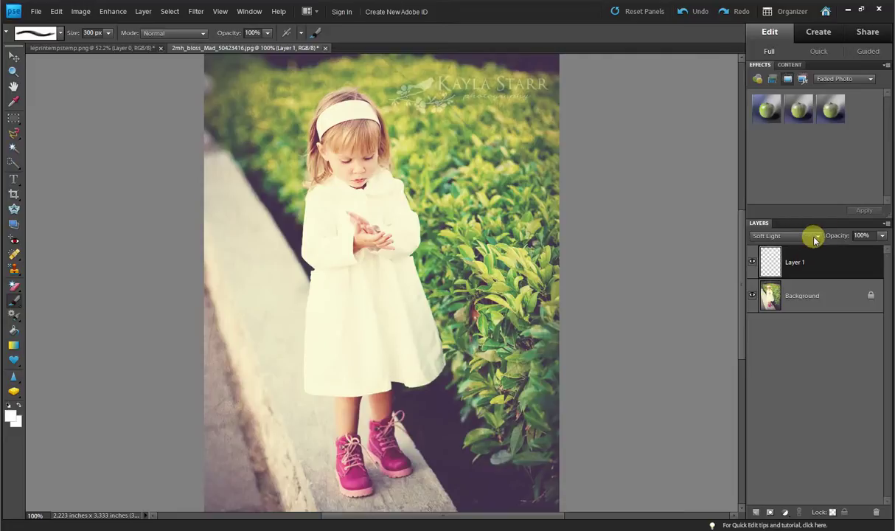
click(814, 240)
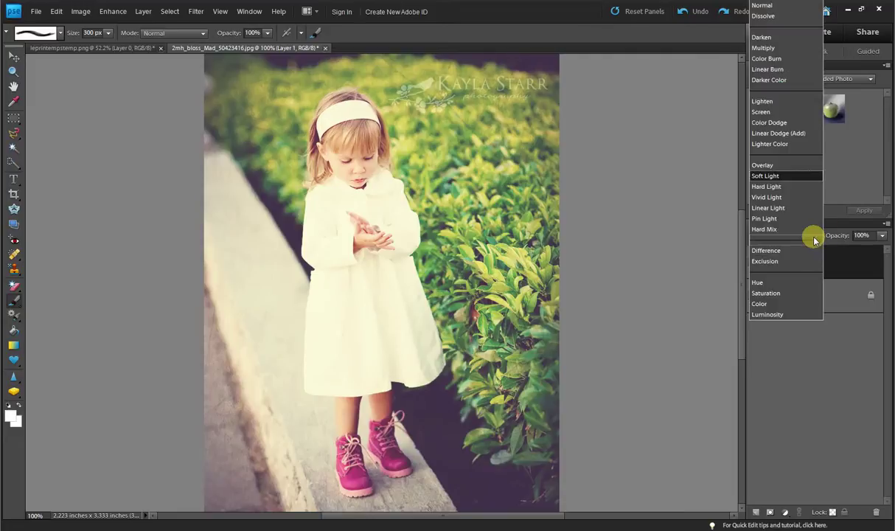
click(782, 8)
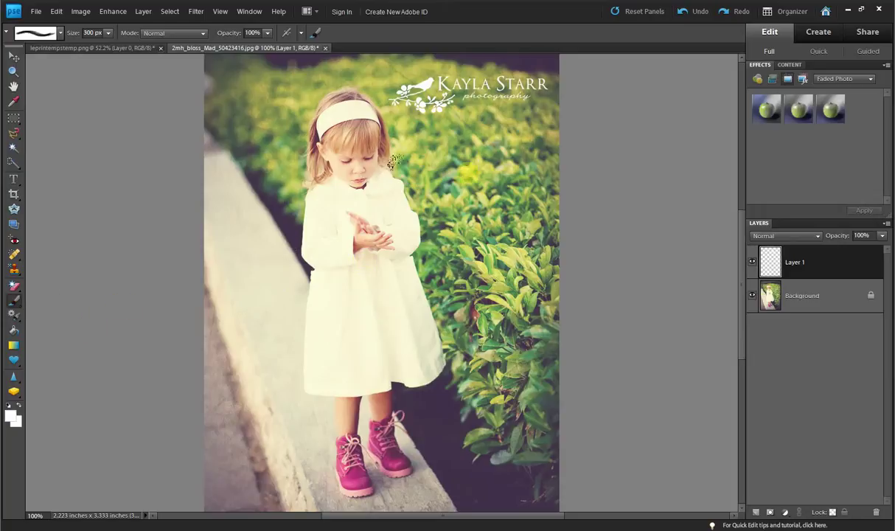
Stamp three more white Watermark logos in a column down the hedge on Layer 1
click(472, 156)
click(464, 243)
click(475, 336)
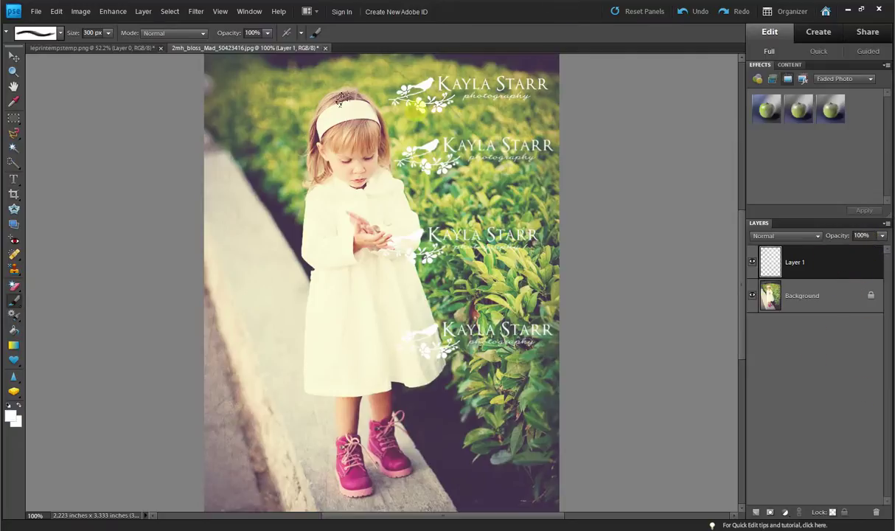
click(331, 326)
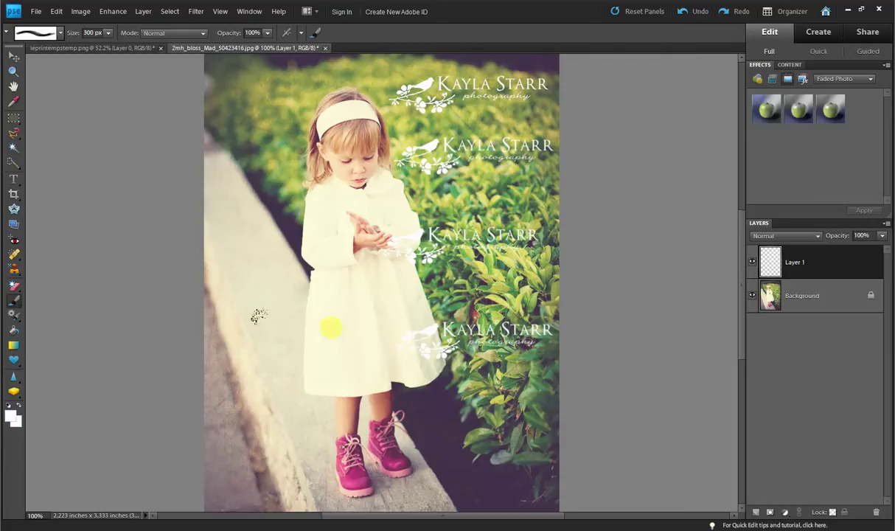